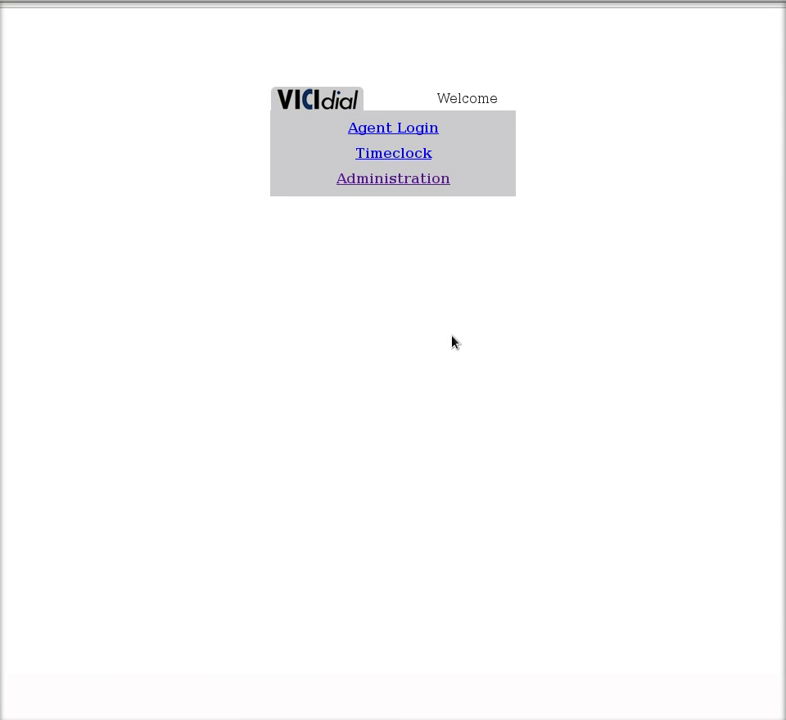
# Go to the Administration area and open the Add A New User form.
pyautogui.click(382, 186)
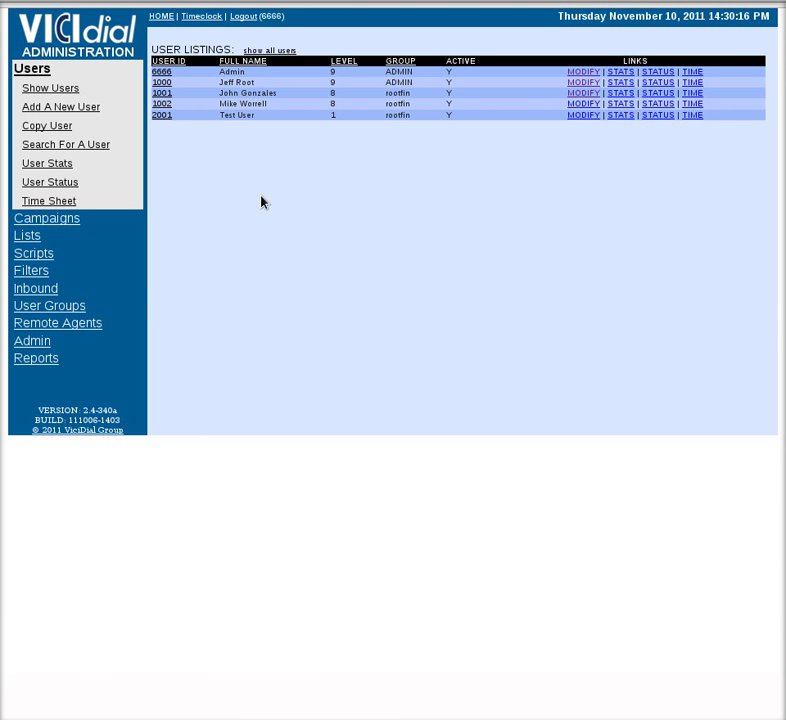
pyautogui.click(44, 108)
# Enter user number 2002, a login password, and full name 'Test User'.
pyautogui.click(321, 84)
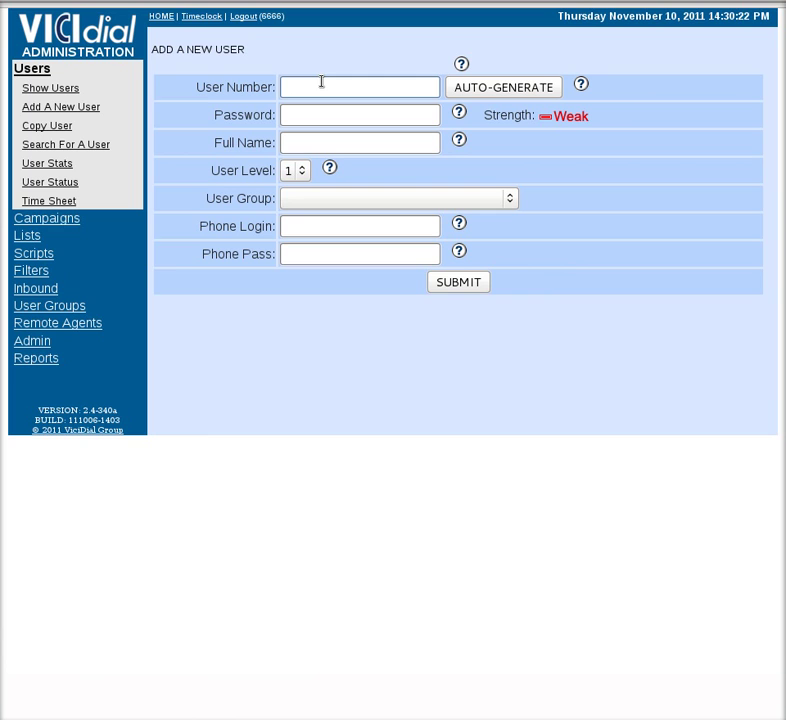
pyautogui.write('2002')
pyautogui.click(344, 119)
pyautogui.write('1234')
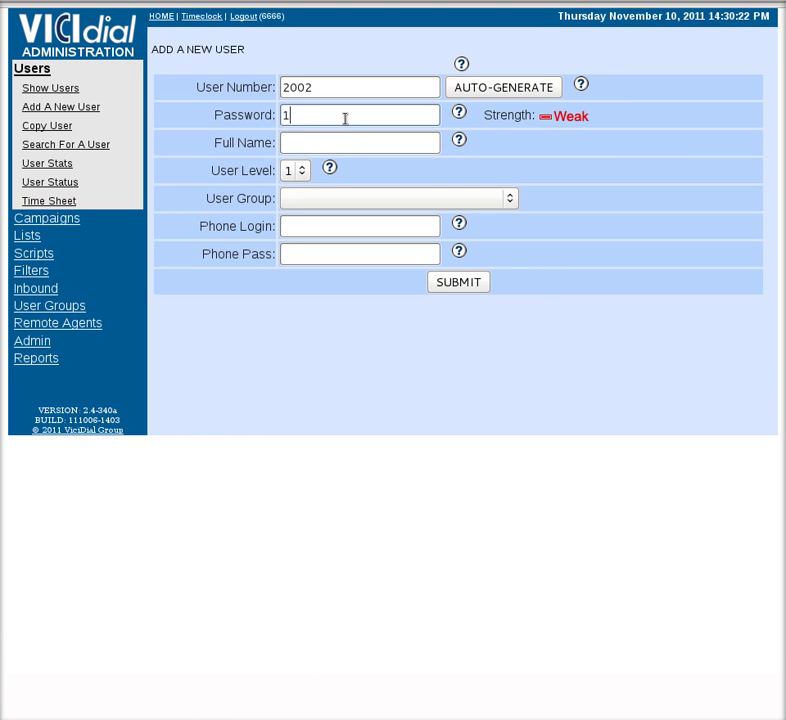
pyautogui.click(361, 144)
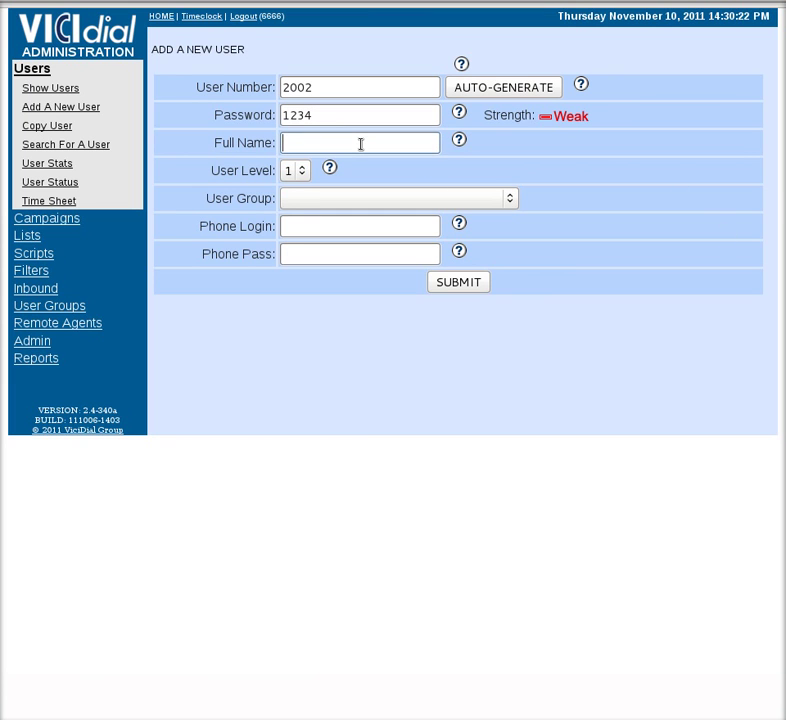
pyautogui.write('Test User')
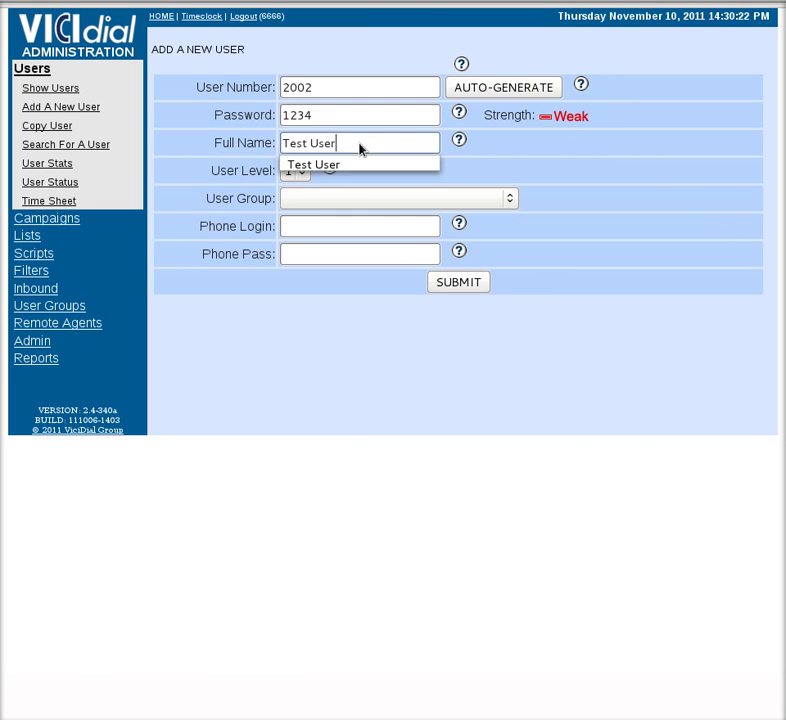
pyautogui.press('Tab')
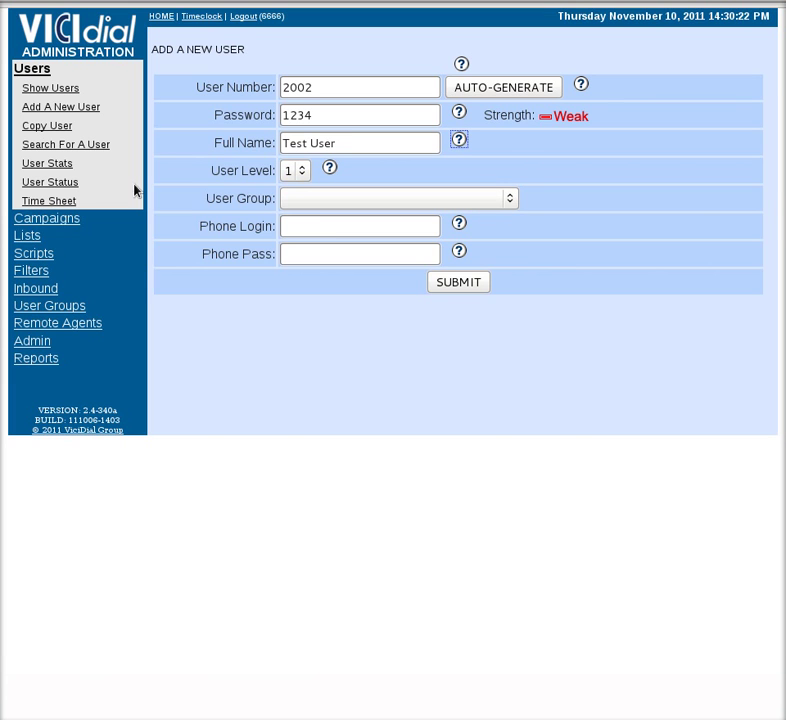
# Put the user in the rootfin group with phone login cc202 and a phone password.
pyautogui.click(497, 201)
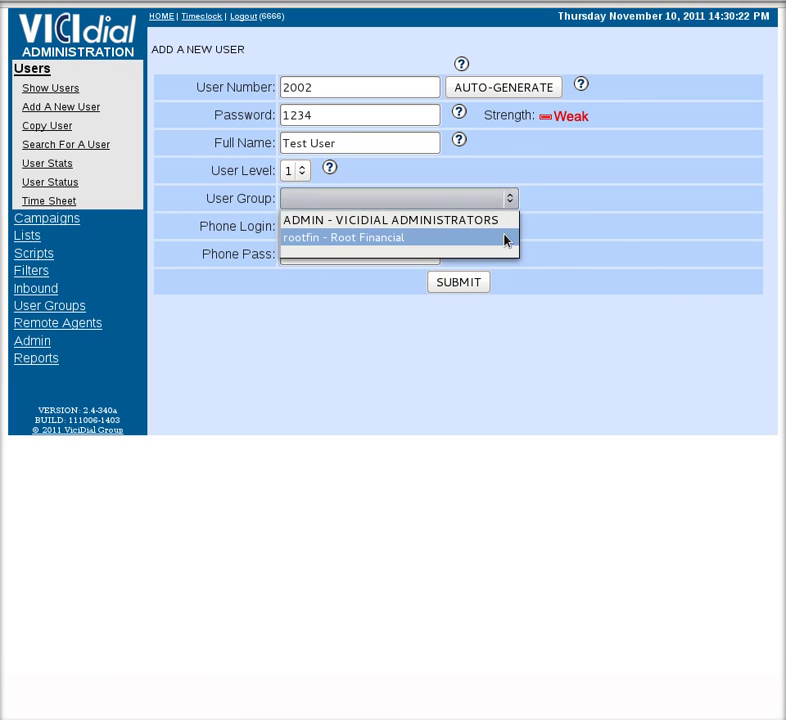
pyautogui.click(505, 238)
pyautogui.click(352, 217)
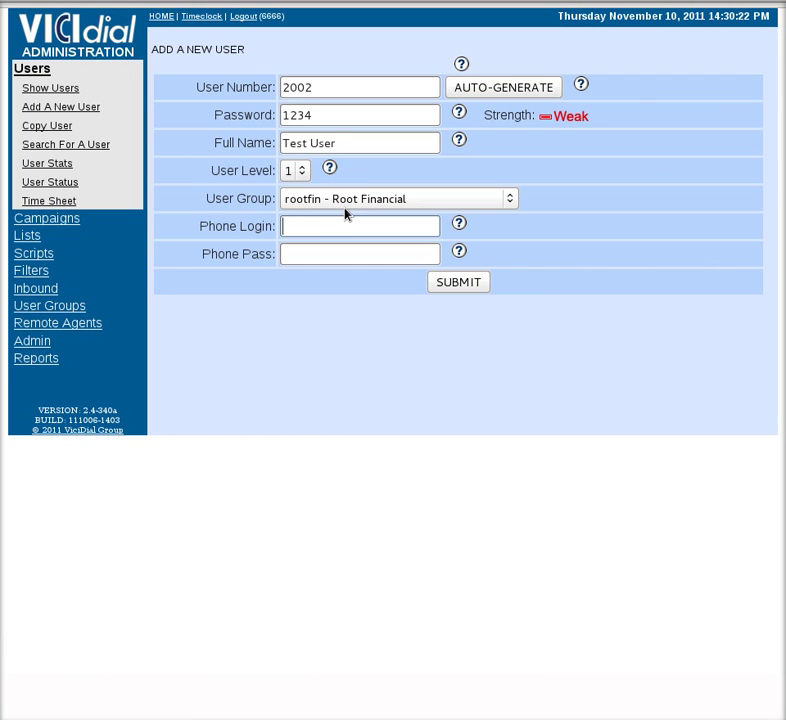
pyautogui.write('cc')
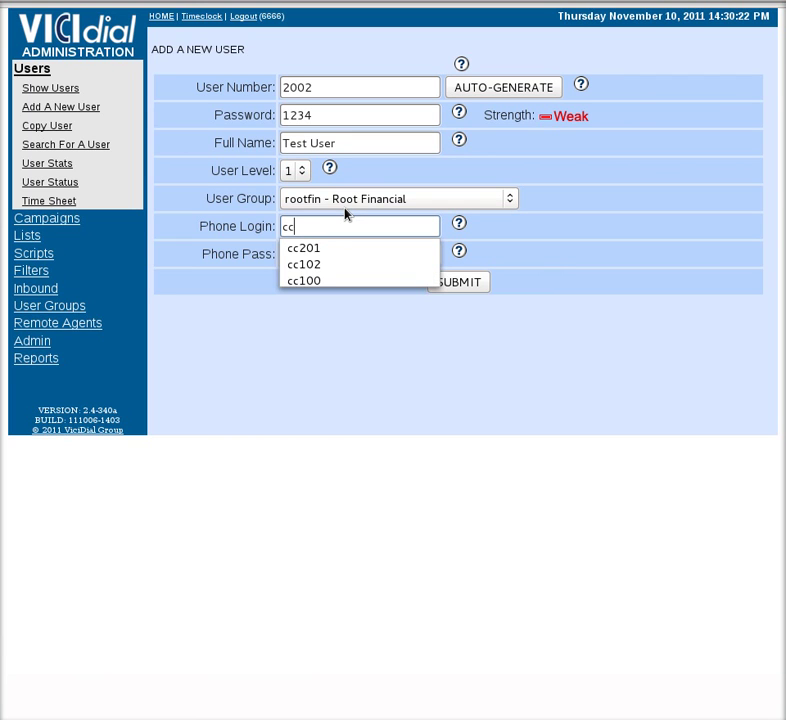
pyautogui.write('202')
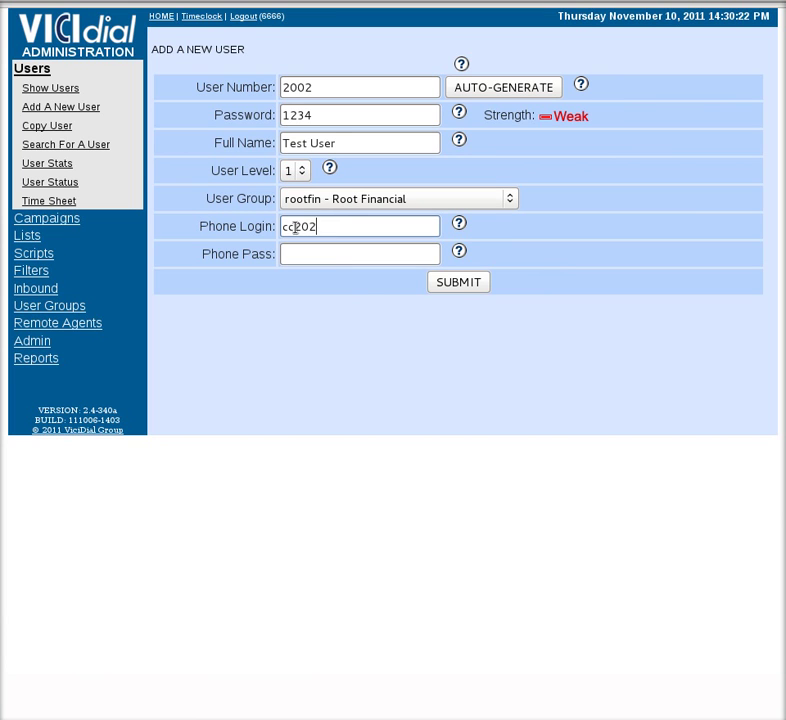
pyautogui.click(330, 262)
pyautogui.write('1234')
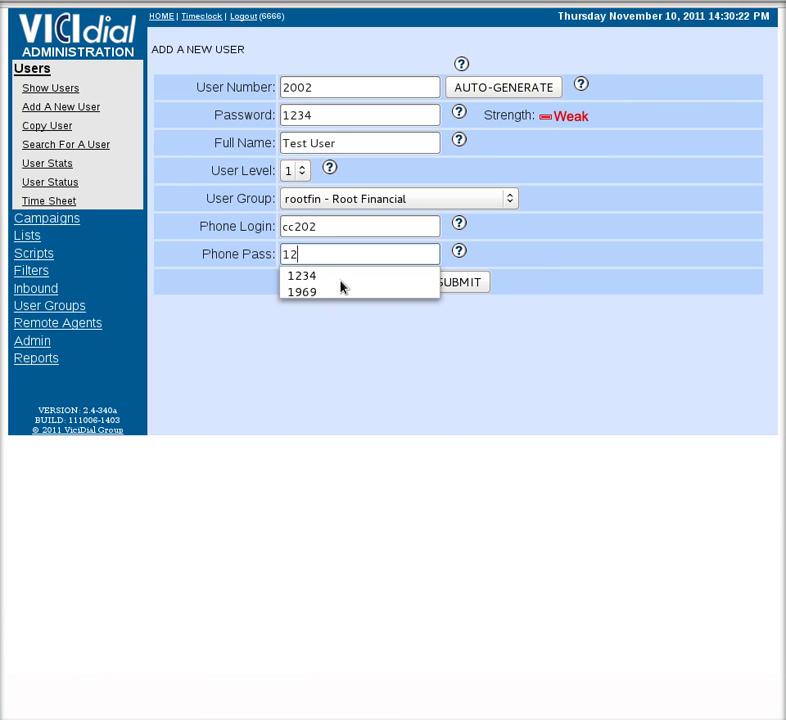
pyautogui.click(314, 258)
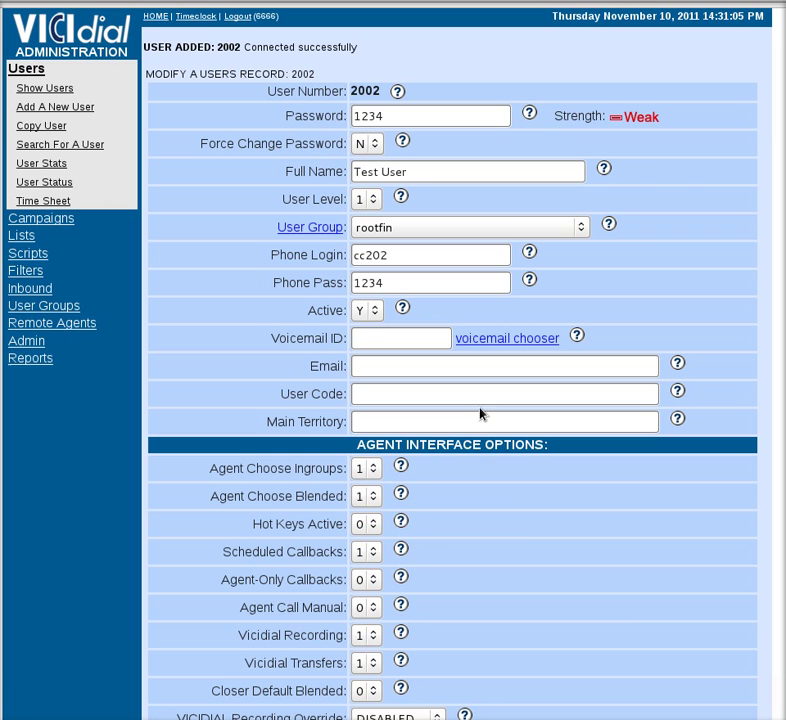
# Set Force Change Password to Y and Hot Keys Active to 1, then save user 2002.
pyautogui.click(371, 147)
pyautogui.click(362, 163)
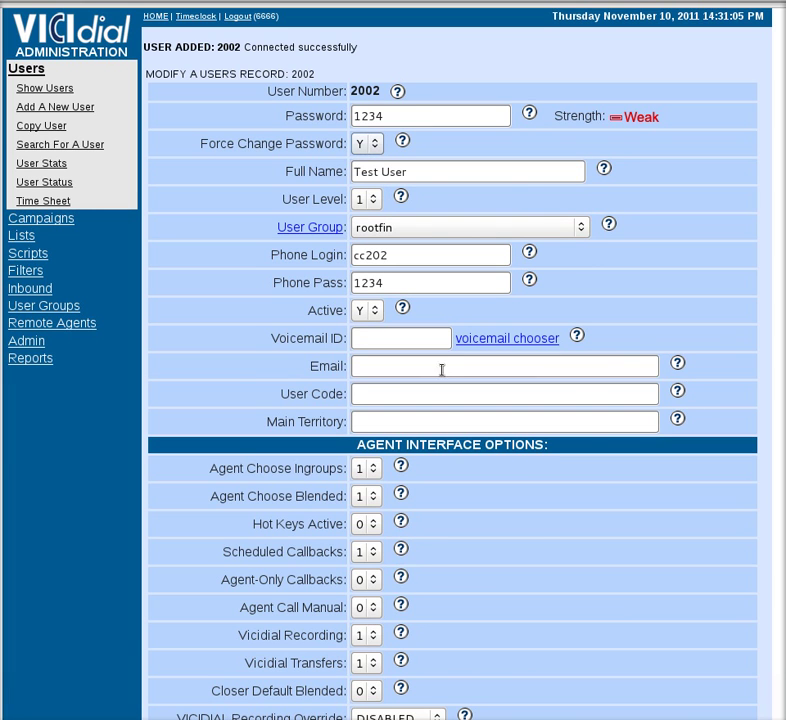
pyautogui.scroll(-3, 575, 589)
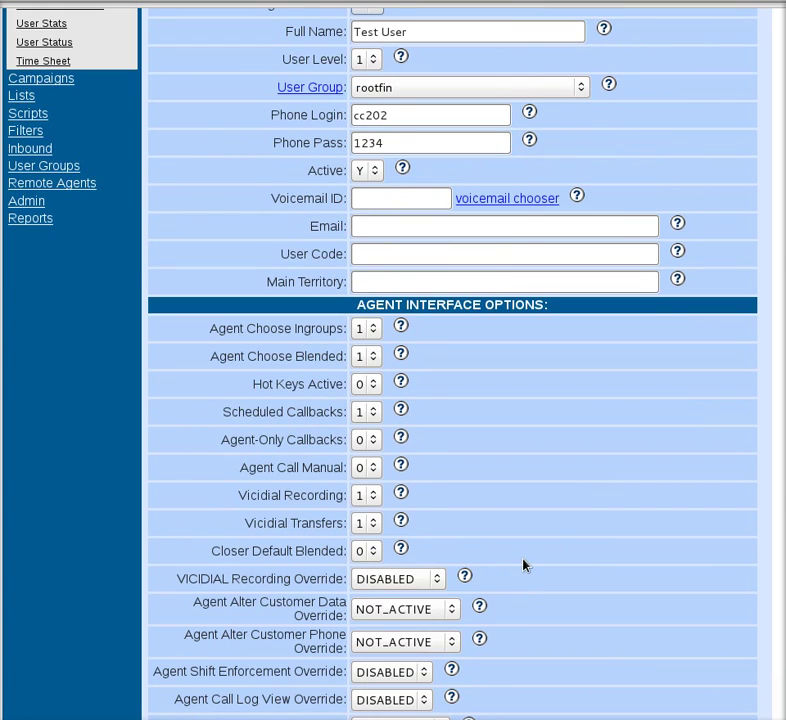
pyautogui.scroll(-2, 523, 565)
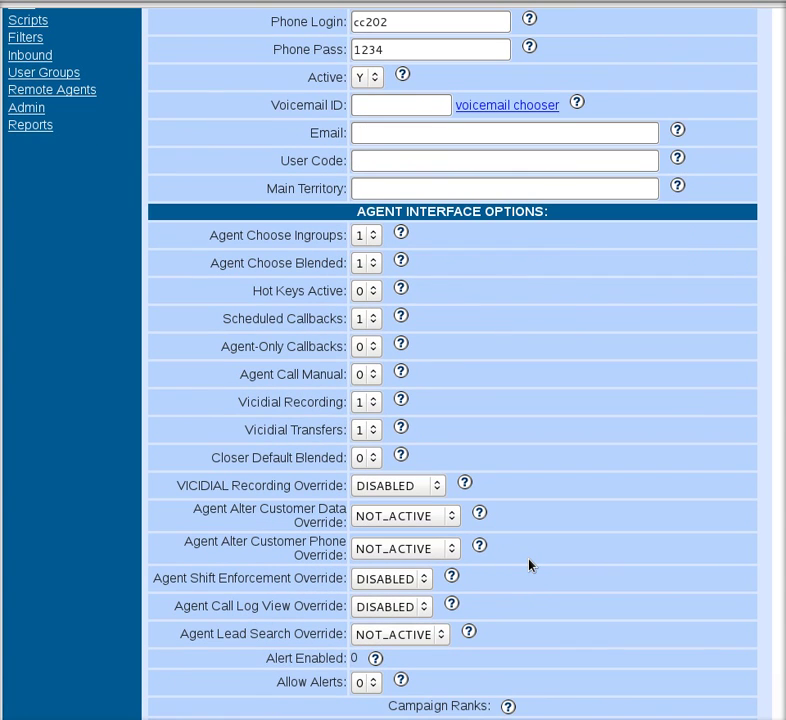
pyautogui.click(375, 292)
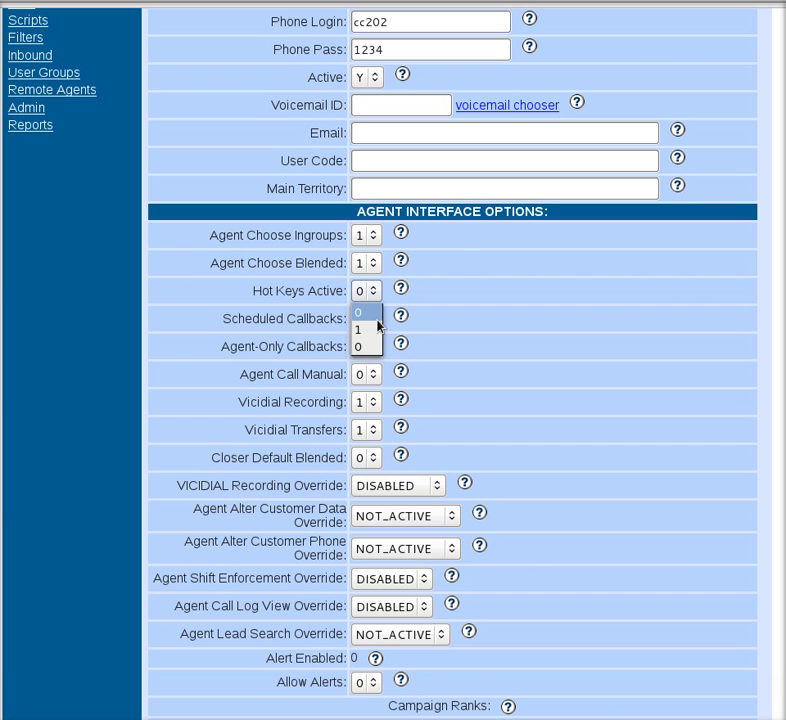
pyautogui.click(375, 328)
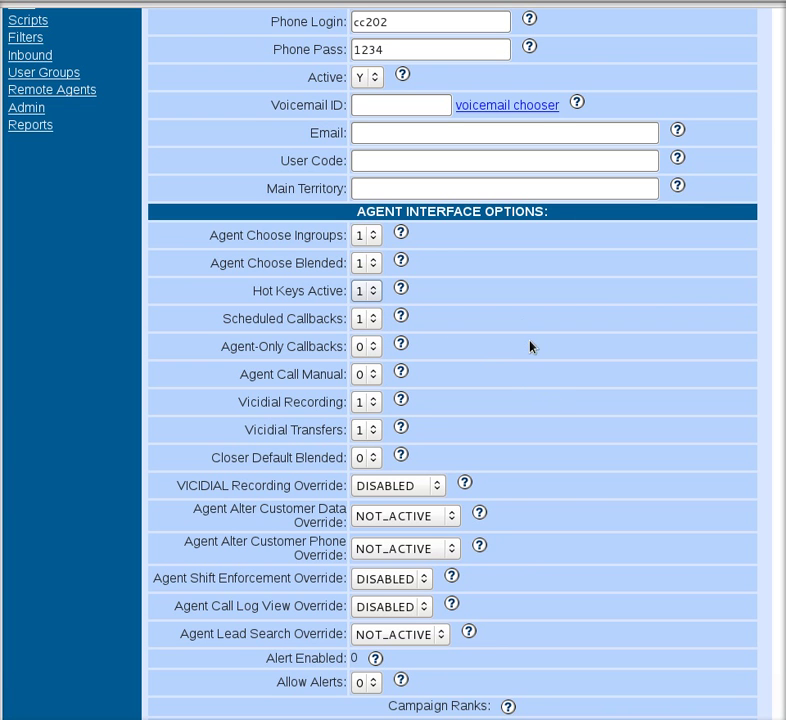
pyautogui.scroll(-17, 530, 346)
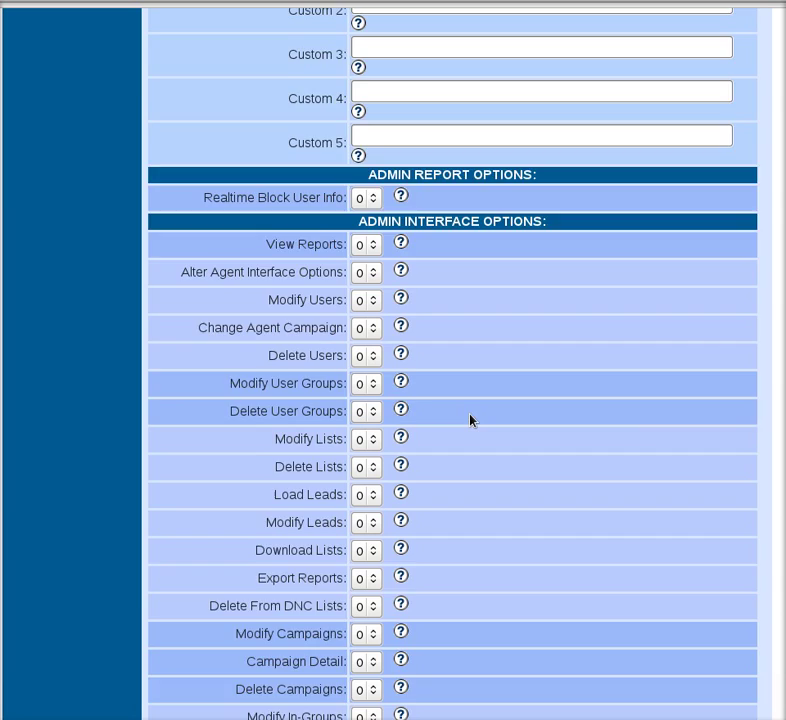
pyautogui.scroll(-10, 471, 420)
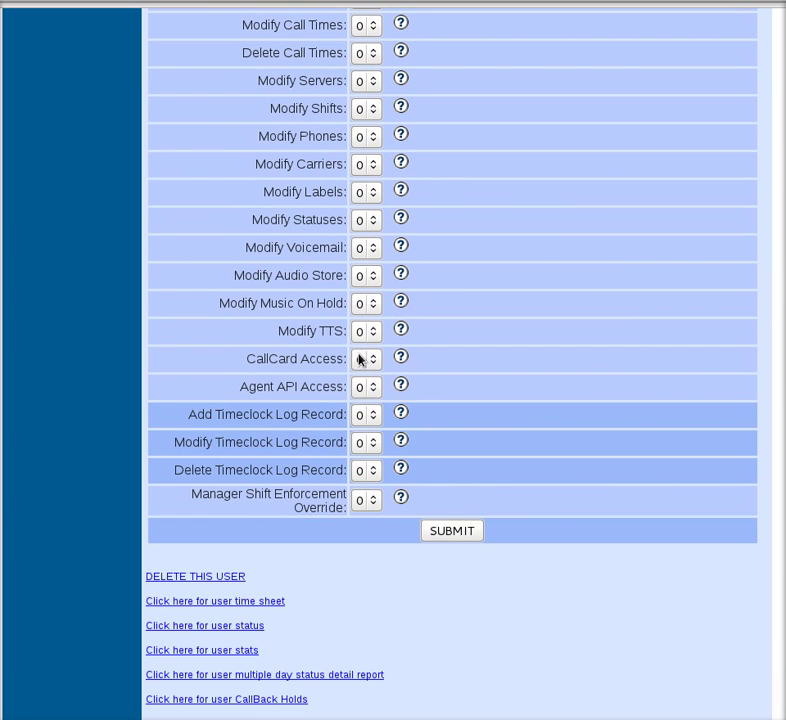
pyautogui.click(465, 531)
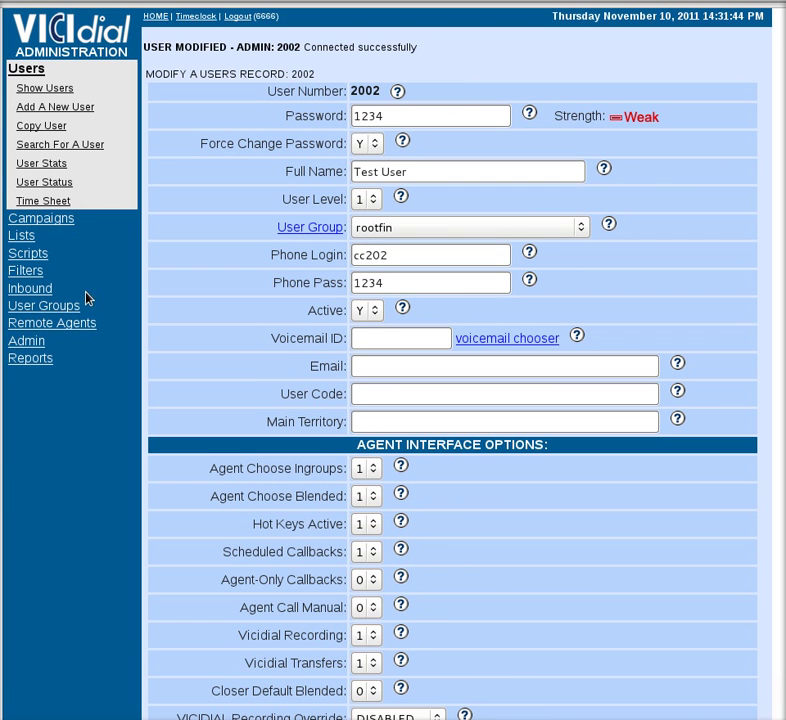
# Go to Admin > Phones and start the Add A New Phone form.
pyautogui.click(42, 342)
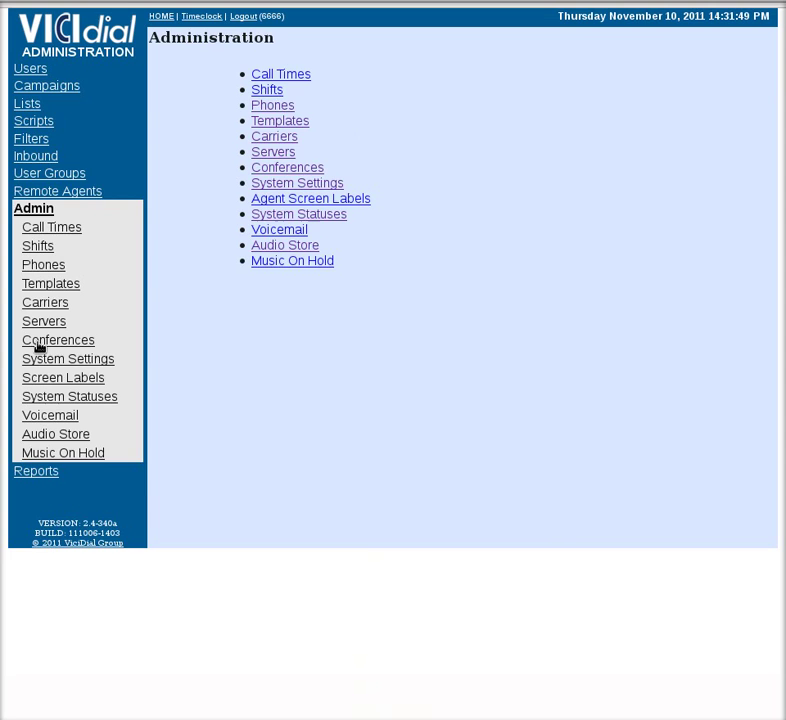
pyautogui.click(63, 267)
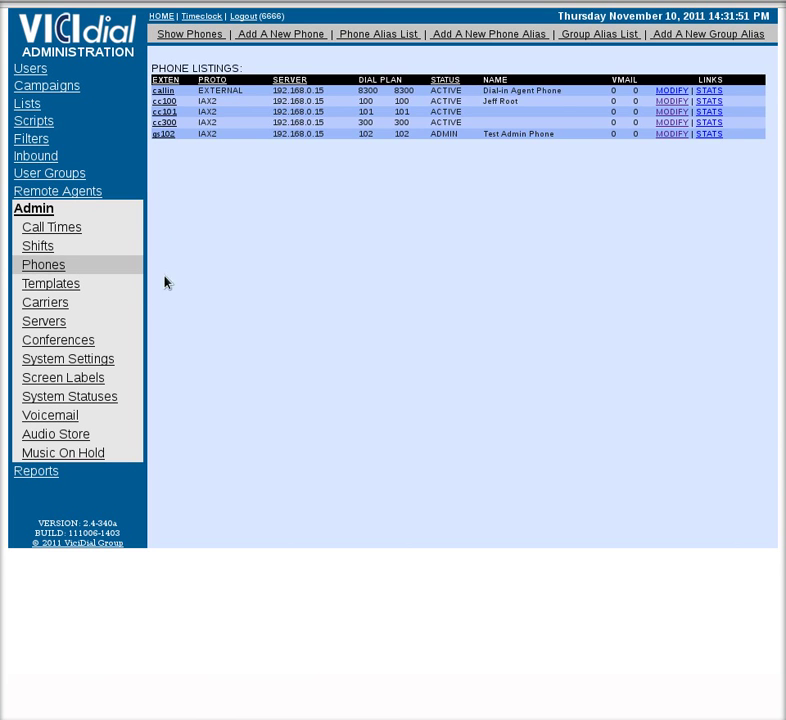
pyautogui.click(262, 37)
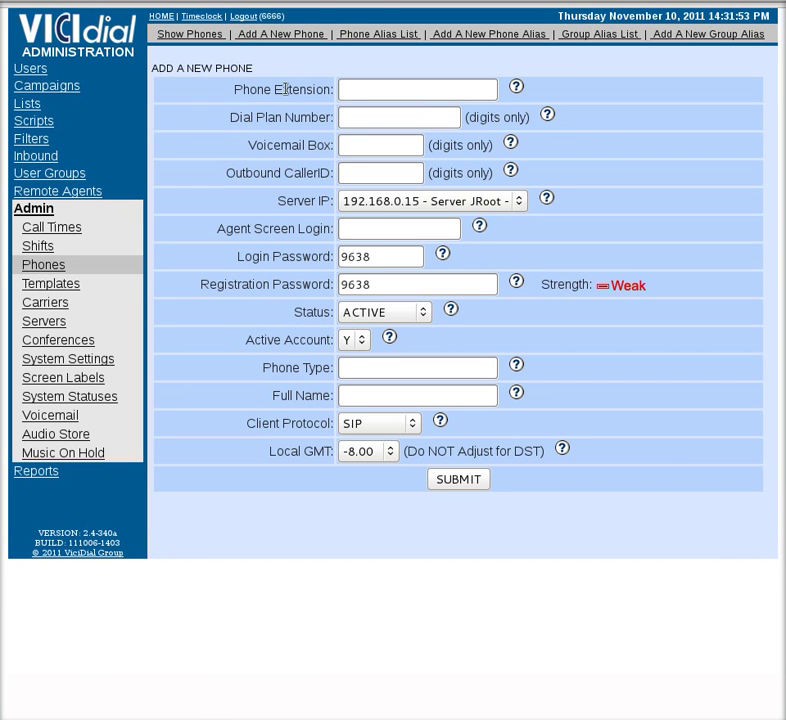
# Enter phone extension cc202, dial plan number 202 and voicemail box 202.
pyautogui.click(344, 90)
pyautogui.write('cc202')
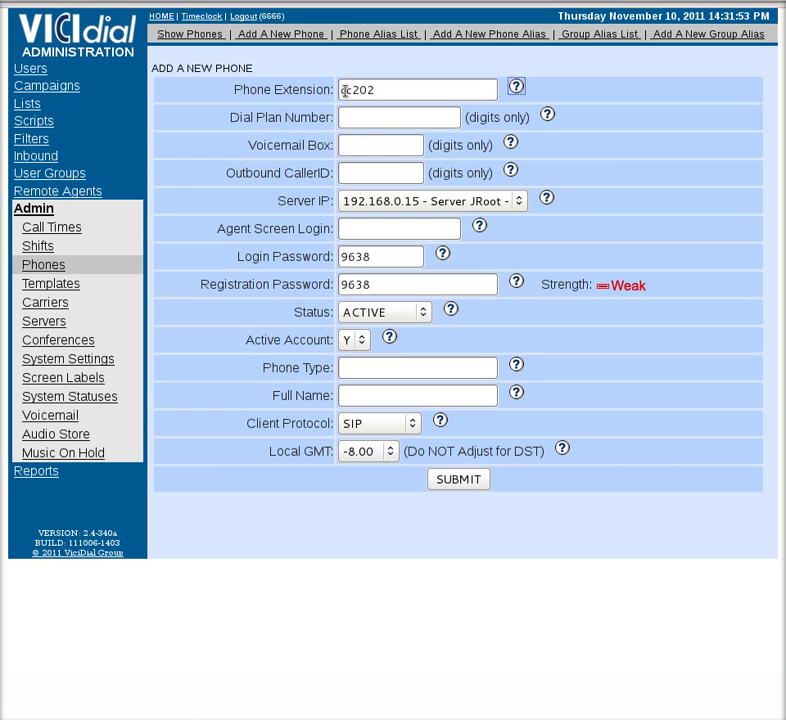
pyautogui.press('Tab')
pyautogui.click(362, 116)
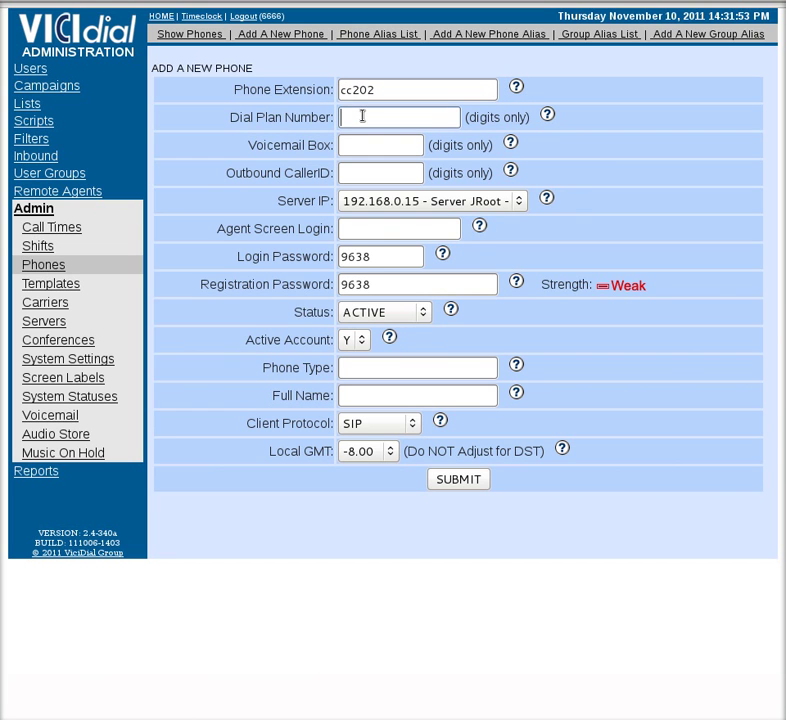
pyautogui.write('202')
pyautogui.press('Tab')
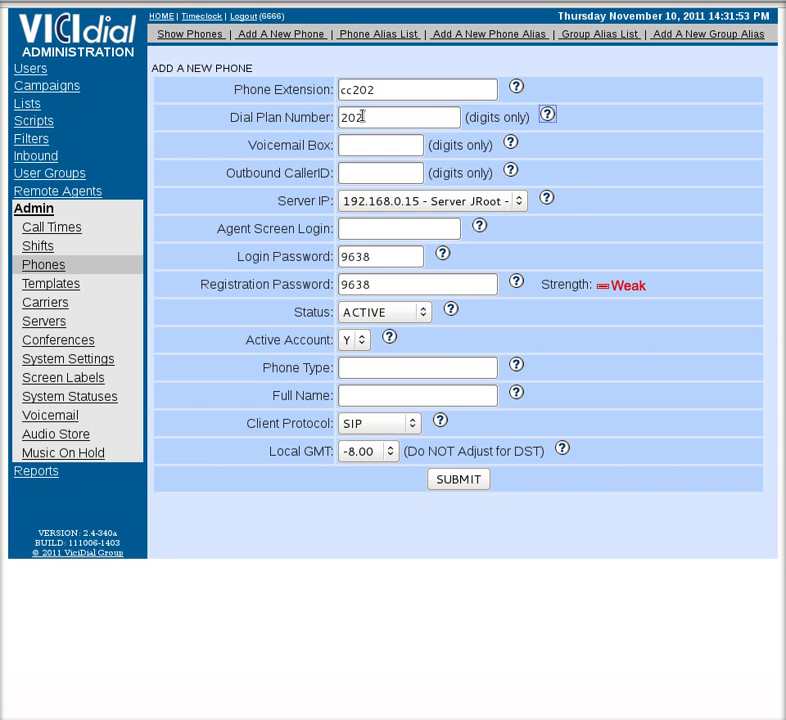
pyautogui.press('Tab')
pyautogui.write('202')
pyautogui.click(385, 172)
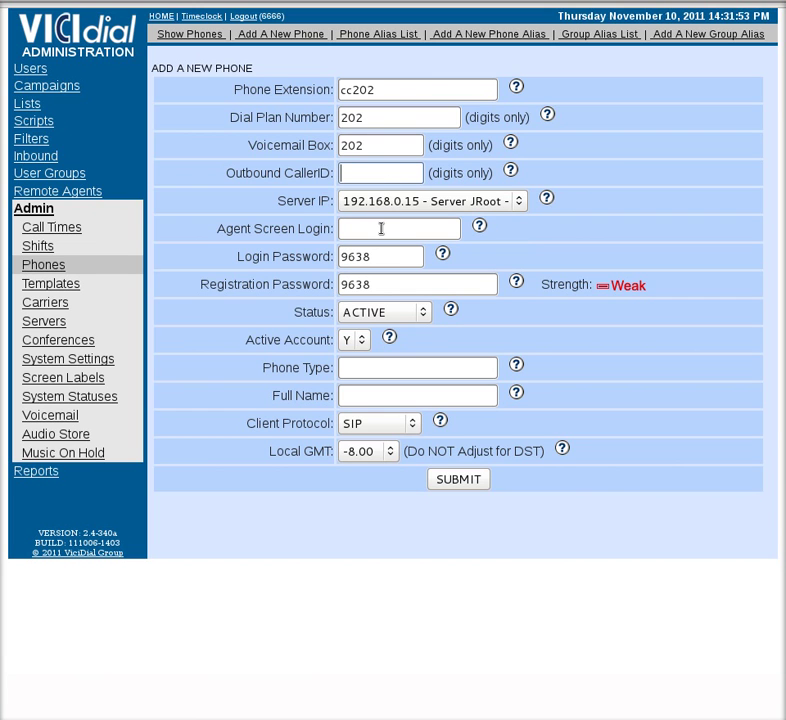
# Set agent screen login 2002 and replace the login and registration passwords.
pyautogui.click(380, 228)
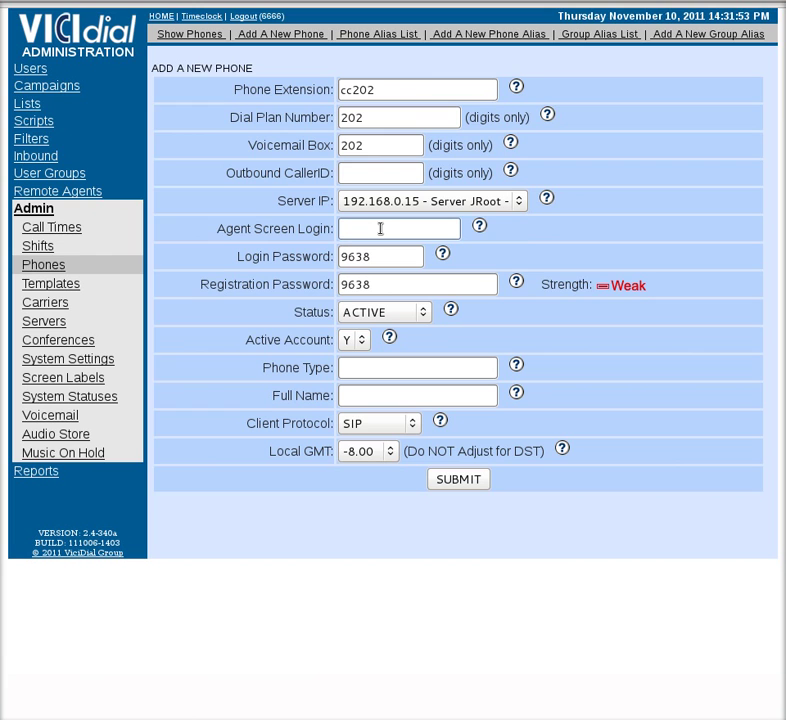
pyautogui.write('2002')
pyautogui.doubleClick(399, 262)
pyautogui.write('1234')
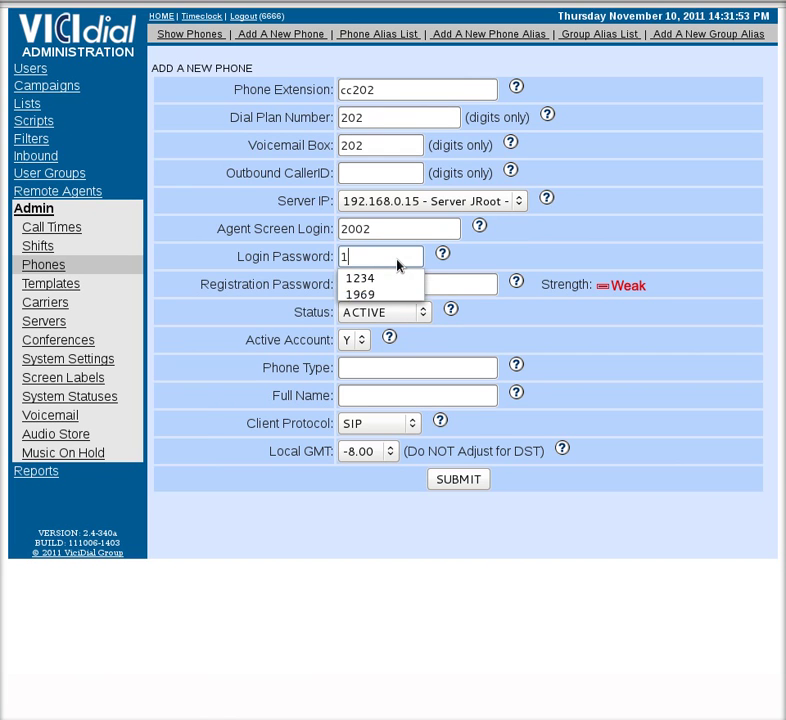
pyautogui.doubleClick(470, 290)
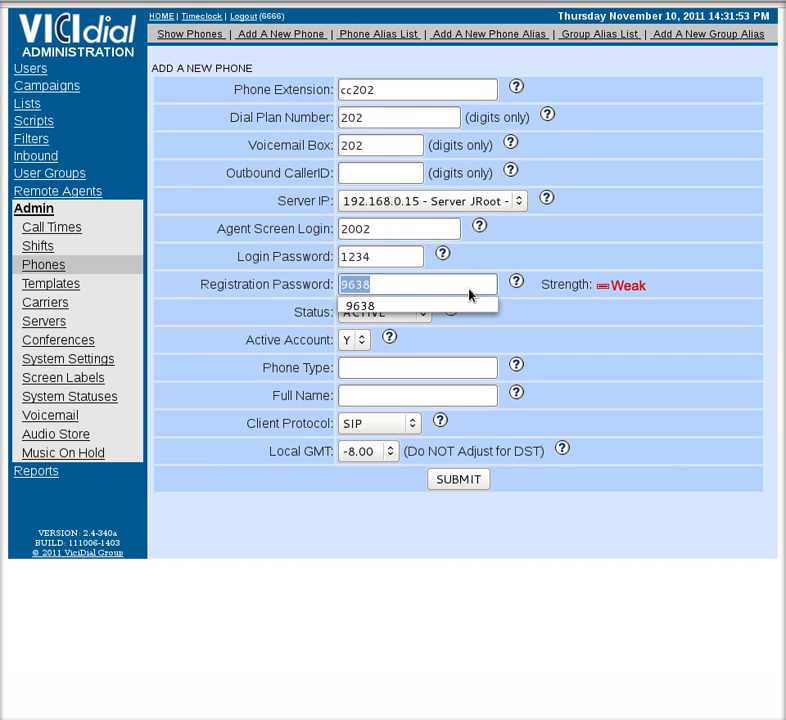
pyautogui.write('1234')
pyautogui.click(510, 337)
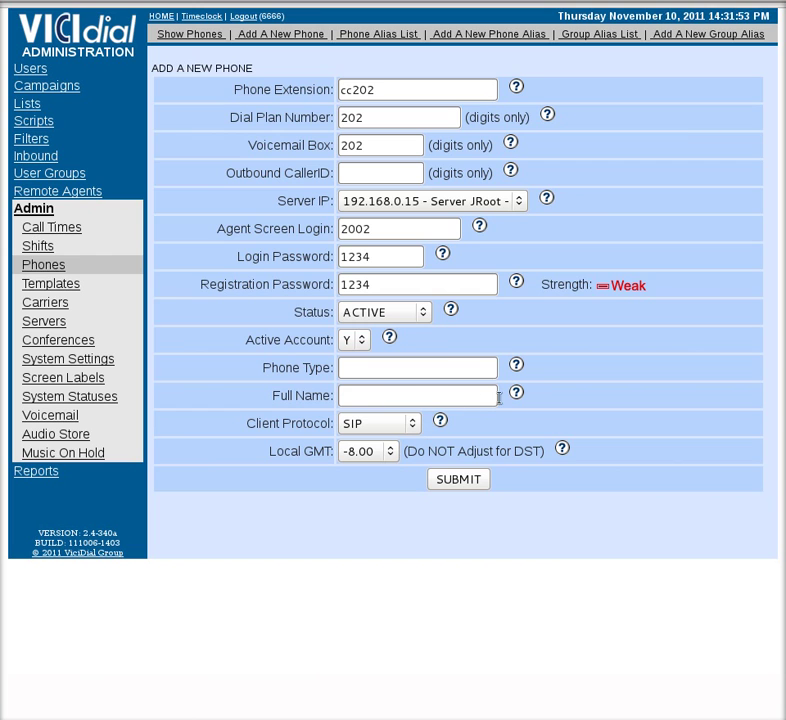
# Enter 'Test User 2' as the phone's full name and open the Client Protocol list.
pyautogui.click(414, 396)
pyautogui.write('Test User 2')
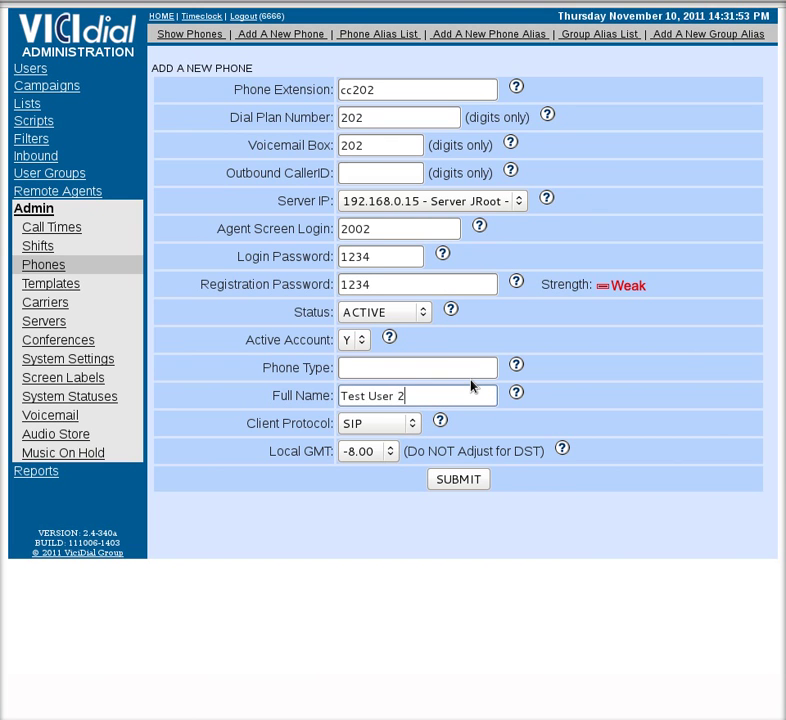
pyautogui.click(406, 424)
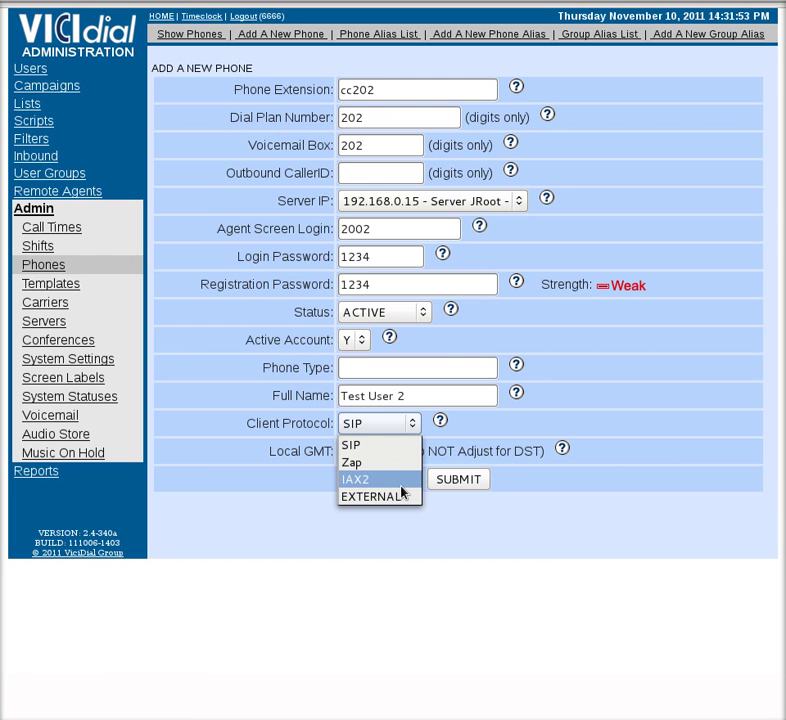
# Choose IAX2 as client protocol, submit, and review the saved phone 202 record.
pyautogui.click(401, 487)
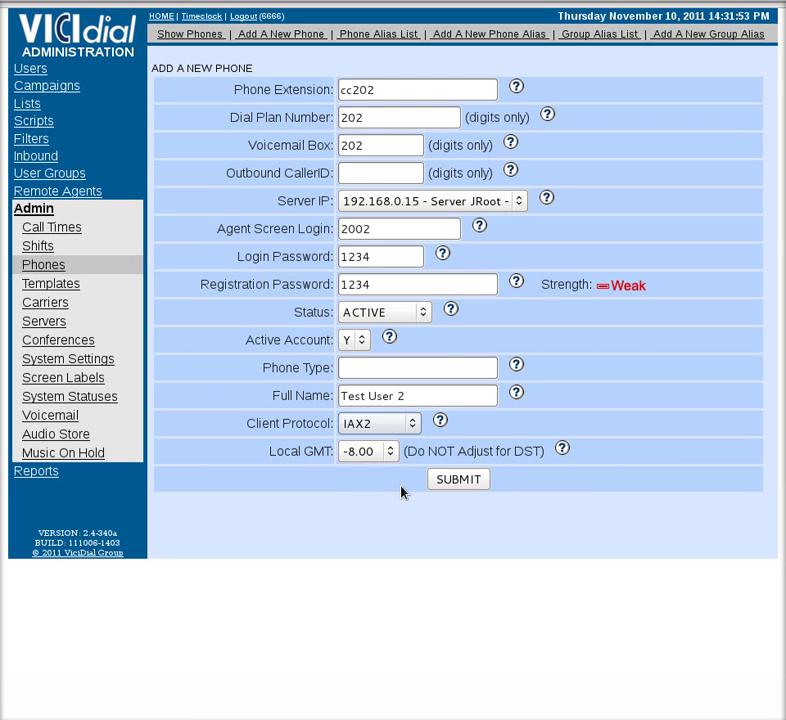
pyautogui.click(461, 490)
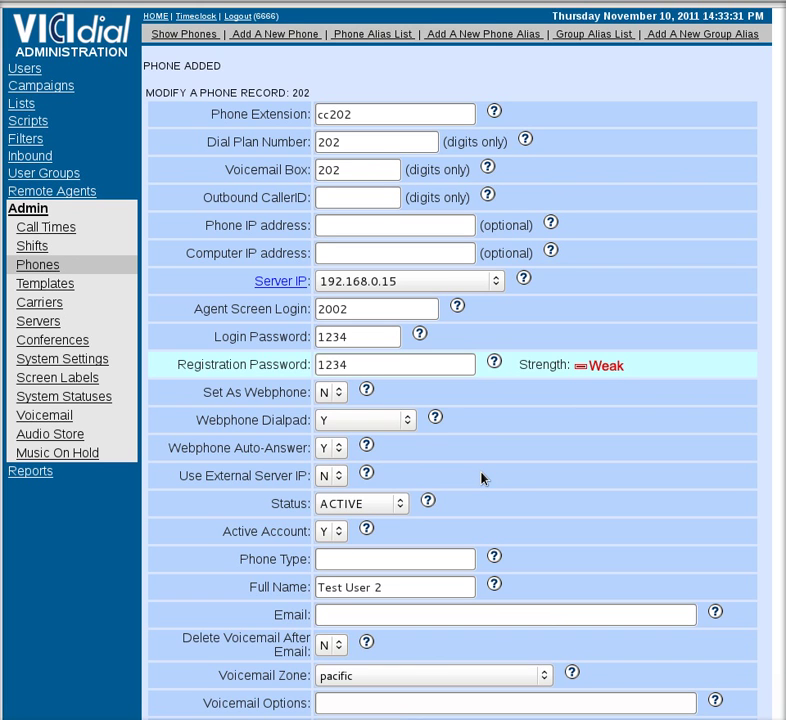
pyautogui.scroll(-15, 481, 478)
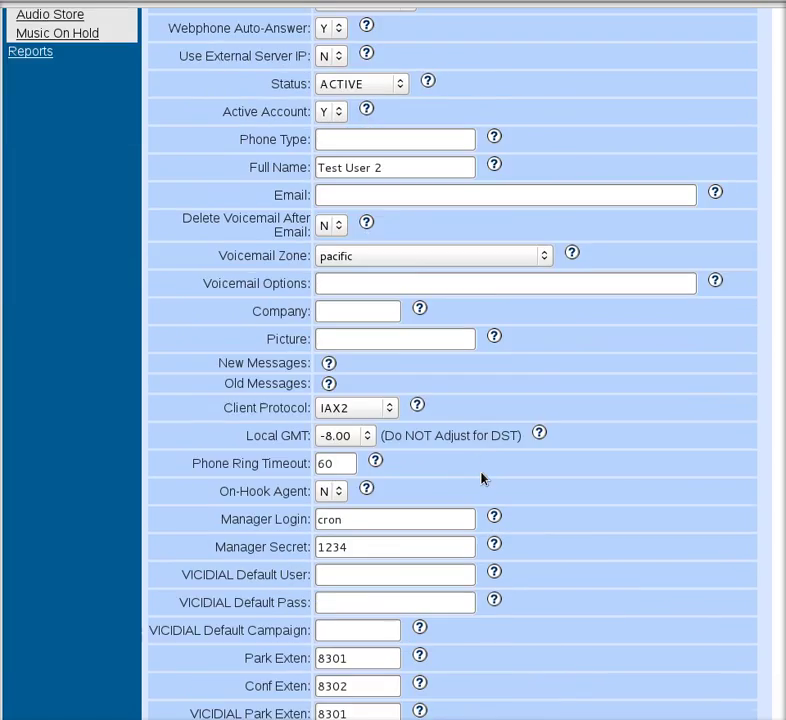
pyautogui.scroll(-12, 488, 480)
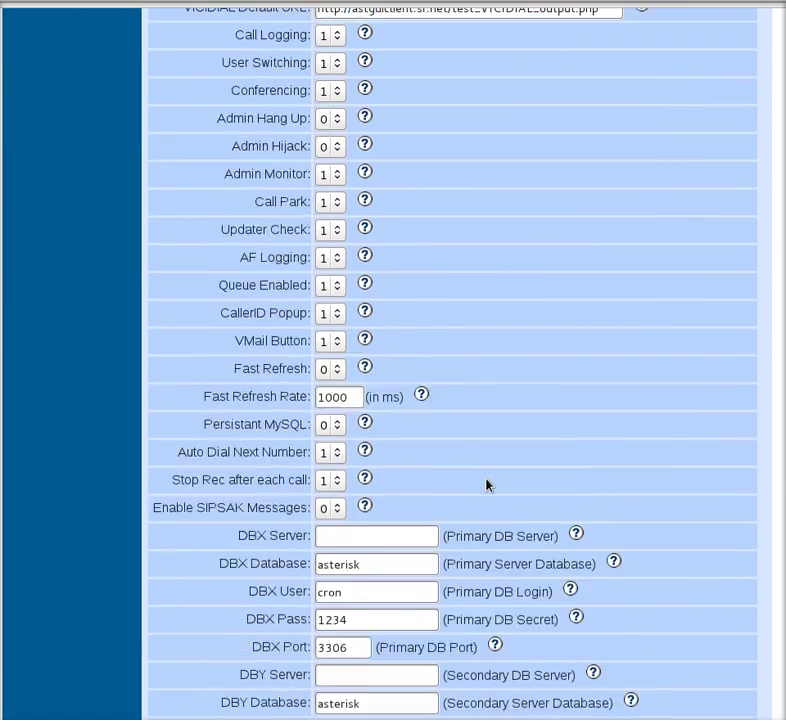
pyautogui.scroll(-2, 594, 462)
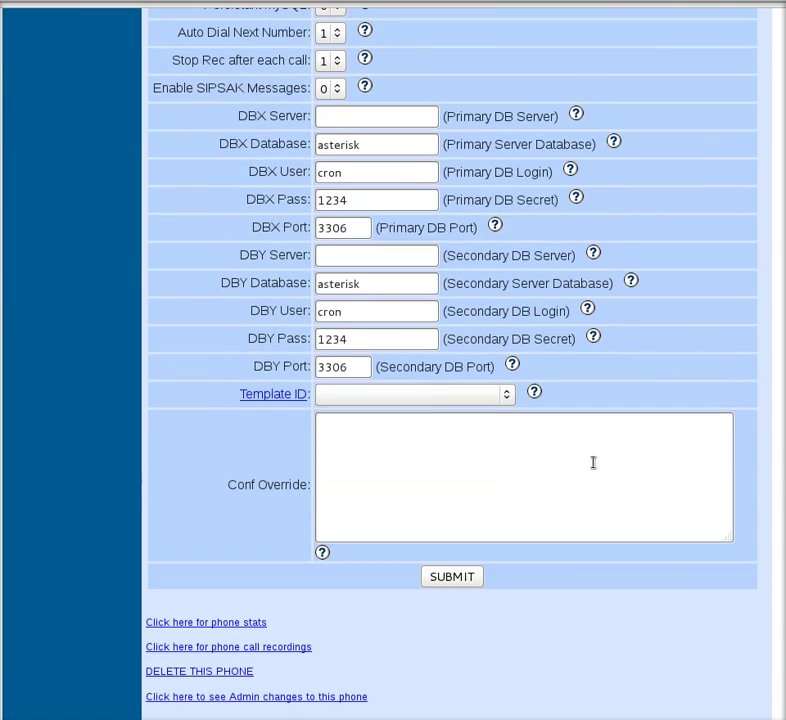
pyautogui.scroll(3, 588, 464)
pyautogui.scroll(12, 588, 468)
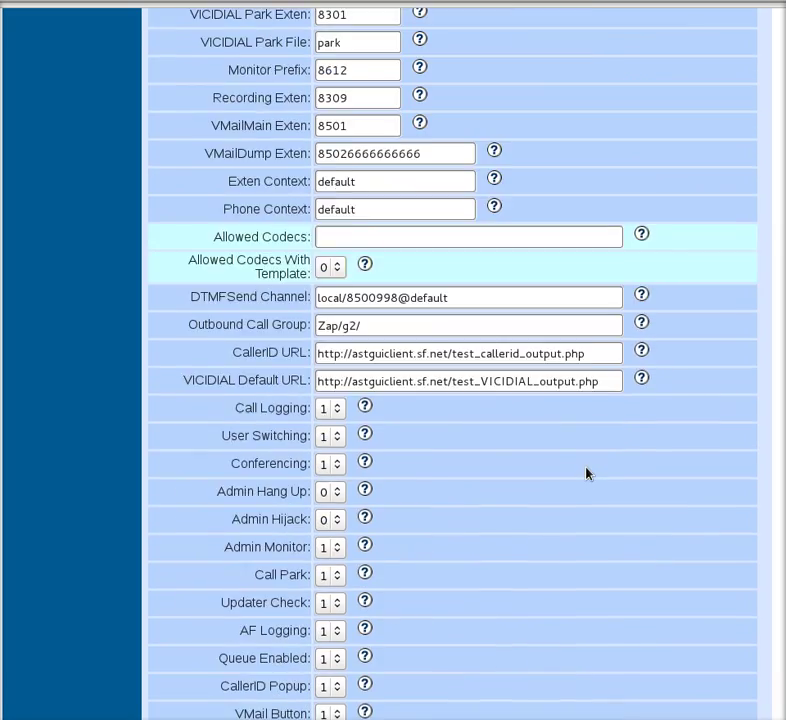
pyautogui.scroll(15, 588, 490)
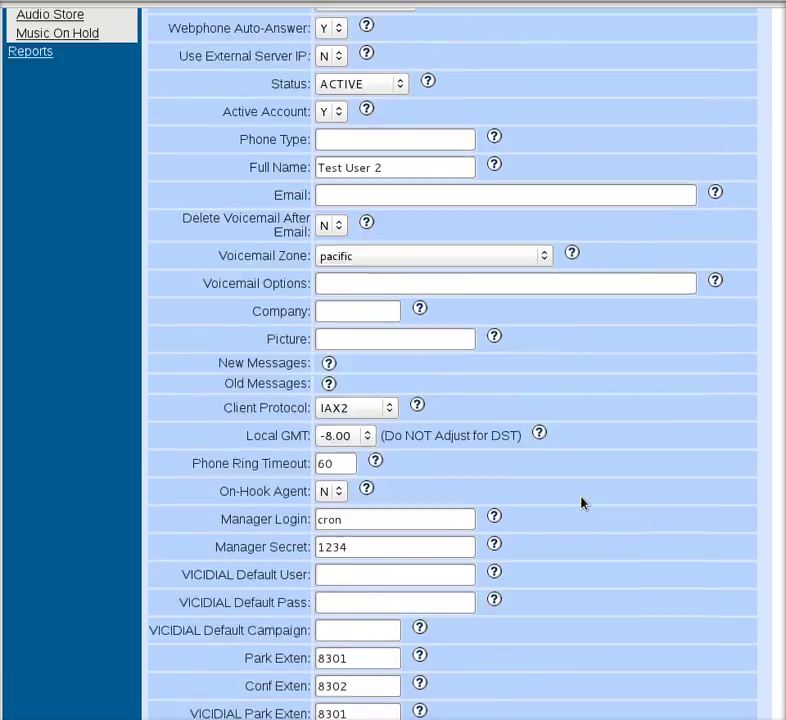